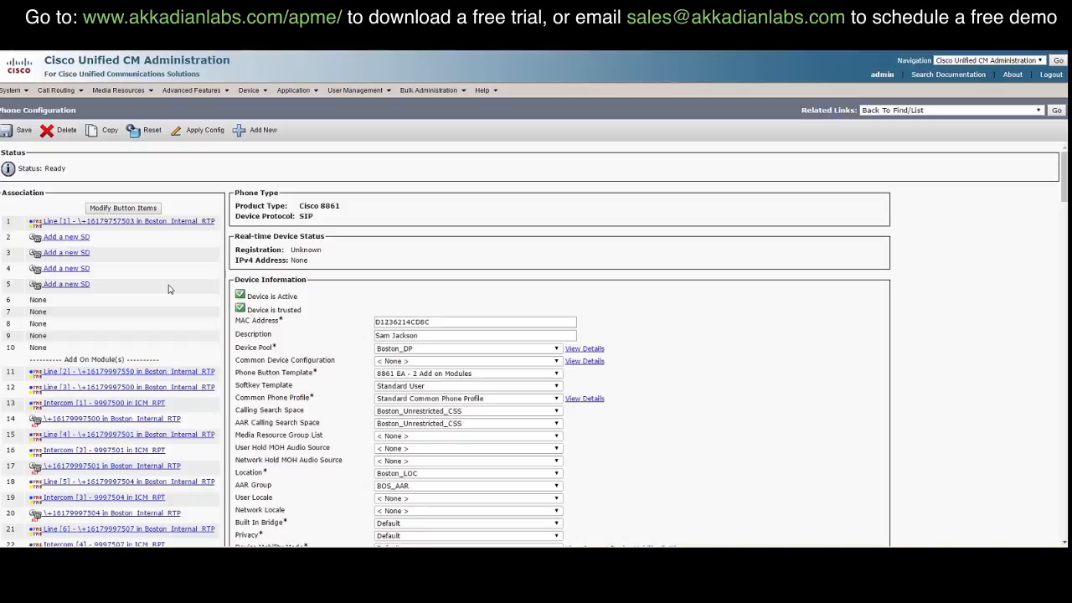
{"action": "scroll", "coordinate": [168, 289], "scroll_direction": "down", "scroll_amount": 1}
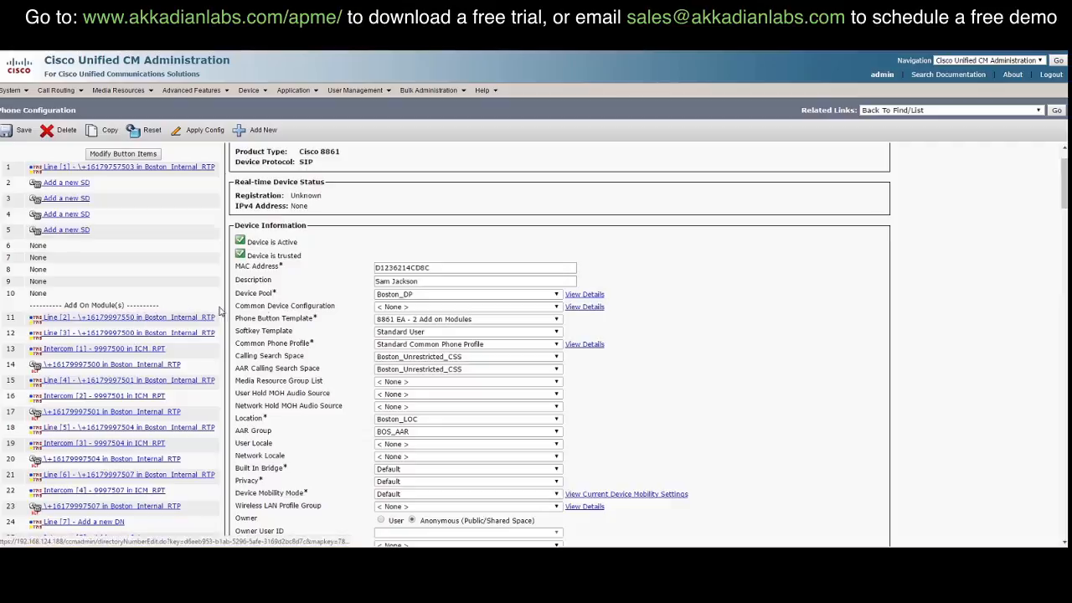
{"action": "triple_click", "coordinate": [444, 282]}
{"action": "scroll", "coordinate": [342, 270], "scroll_direction": "up", "scroll_amount": 1}
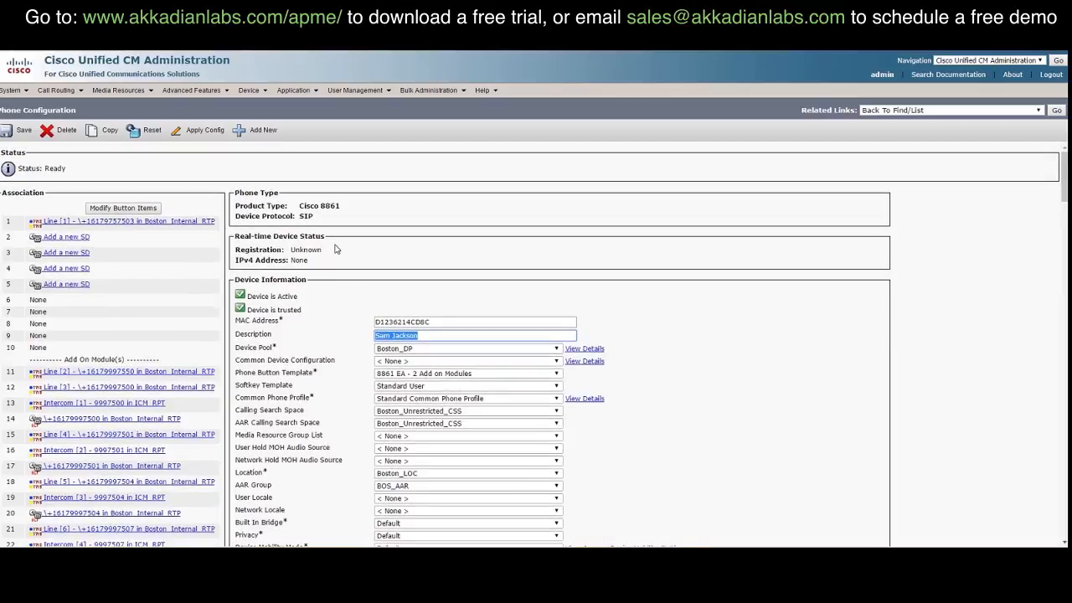
{"action": "scroll", "coordinate": [342, 288], "scroll_direction": "down", "scroll_amount": 1}
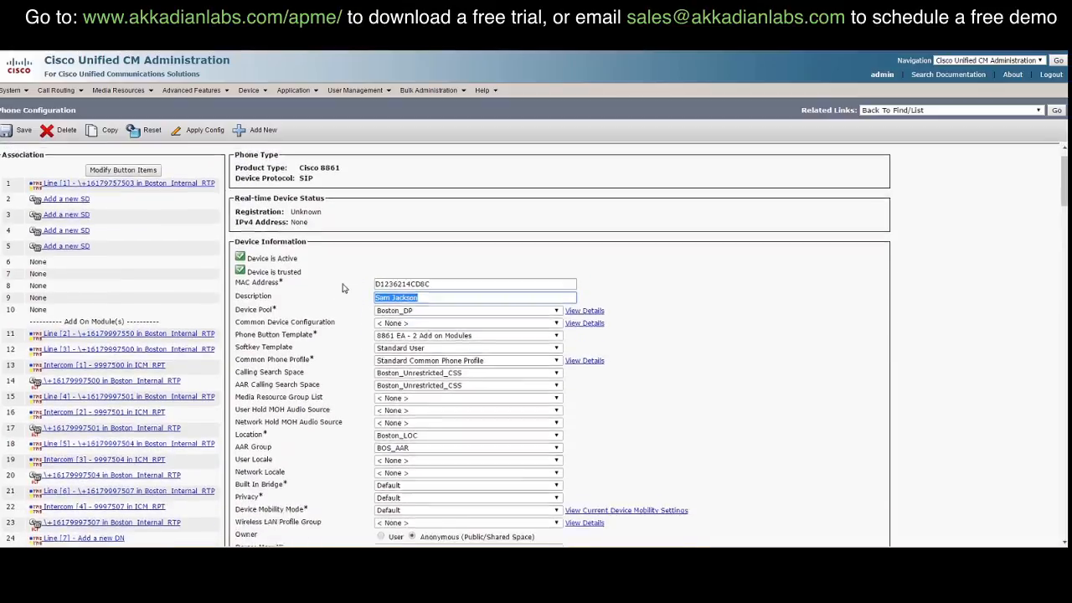
{"action": "scroll", "coordinate": [343, 288], "scroll_direction": "down", "scroll_amount": 1}
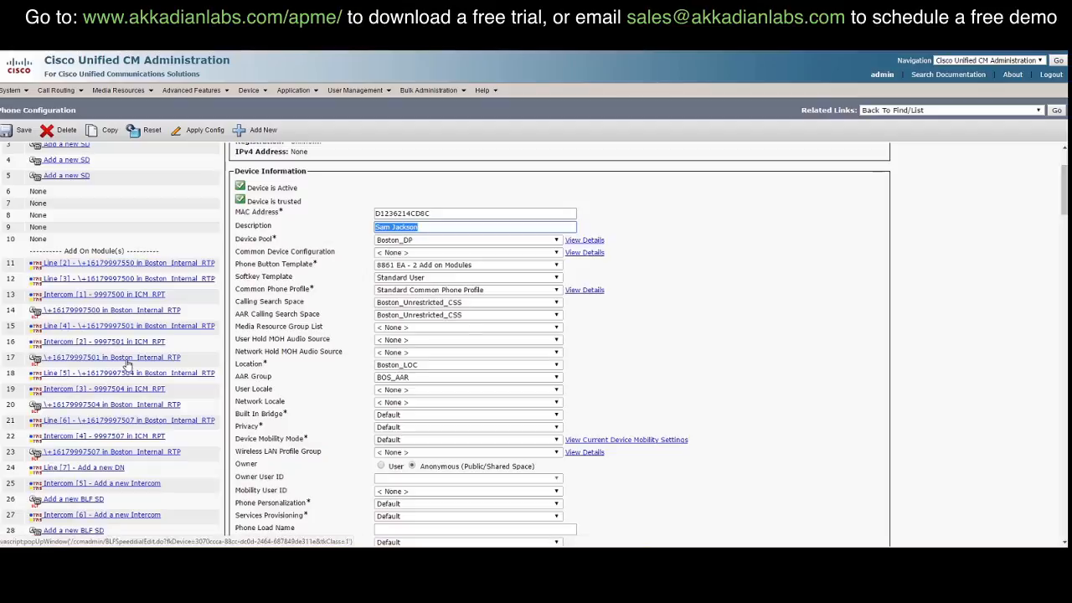
{"action": "scroll", "coordinate": [128, 363], "scroll_direction": "up", "scroll_amount": 3}
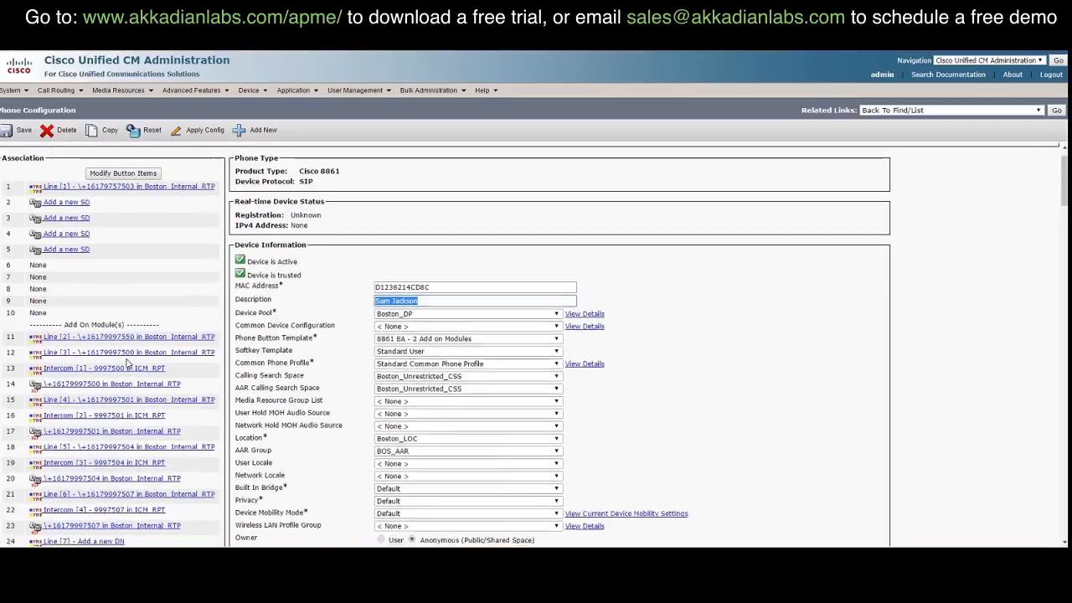
{"action": "scroll", "coordinate": [128, 362], "scroll_direction": "up", "scroll_amount": 2}
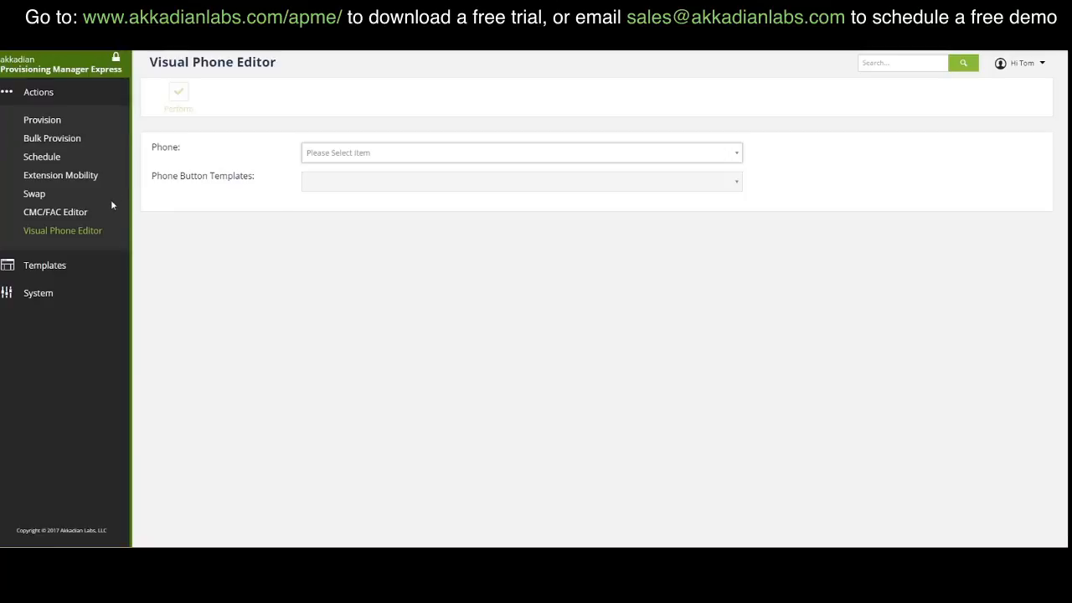
Step: Search 'sa' in the Phone list and load the Cisco 8861 with its two 36-button modules
{"action": "left_click", "coordinate": [327, 153]}
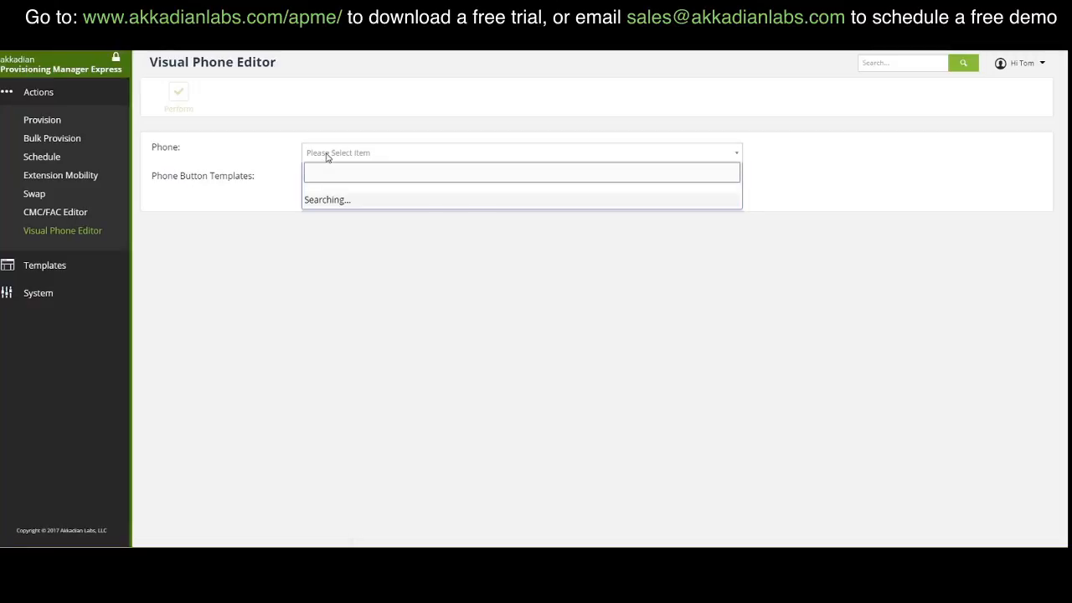
{"action": "type", "text": "sam"}
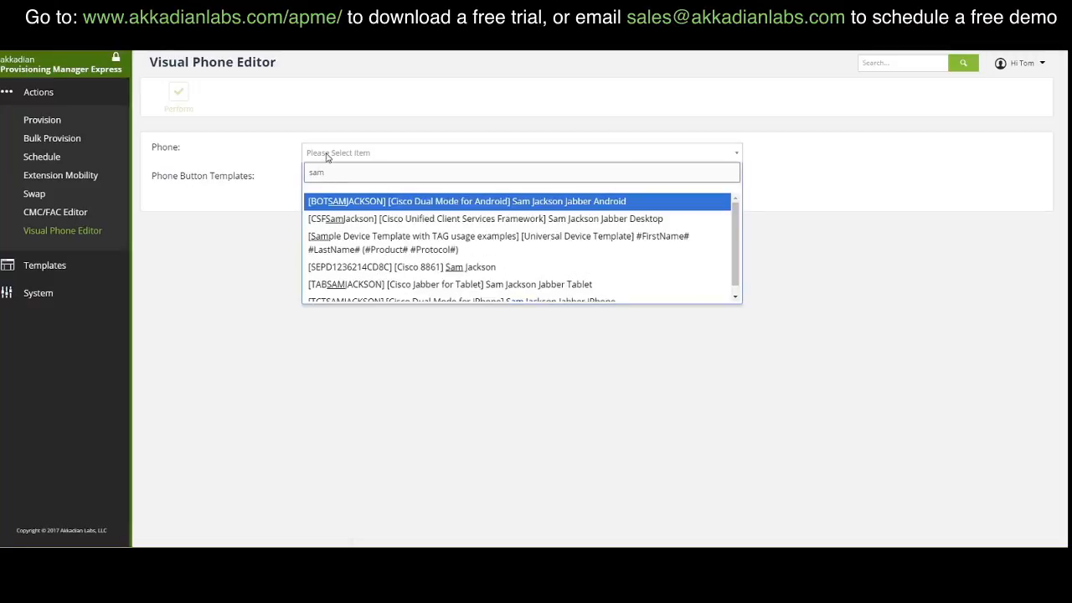
{"action": "left_click", "coordinate": [410, 267]}
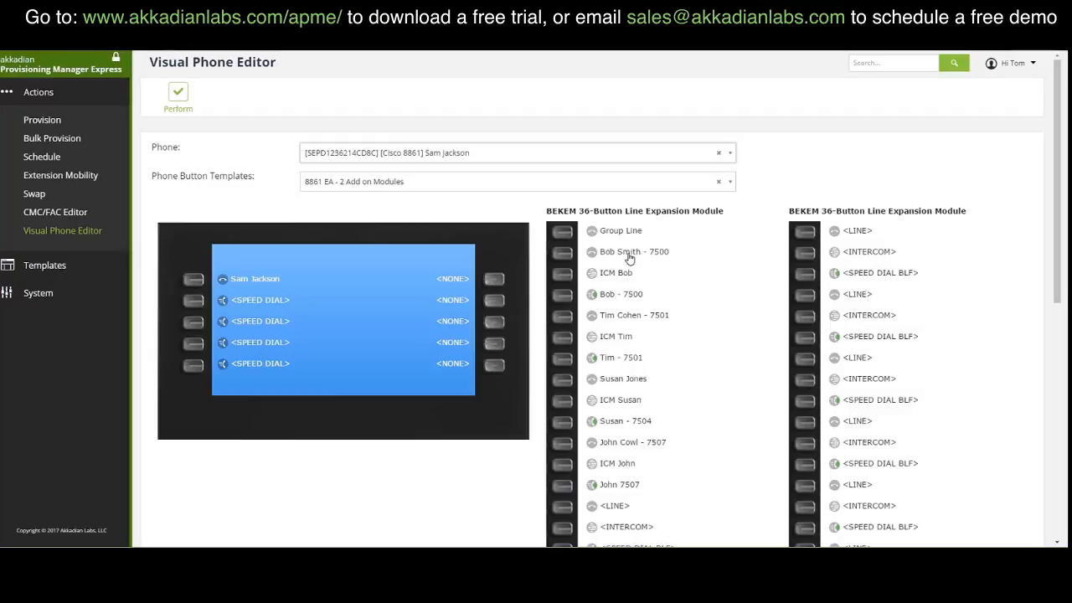
Step: Move the 7500 line, ICM entry and 7500 speed dial to rows 1–3 of module two, then Perform
{"action": "left_click_drag", "start_coordinate": [627, 258], "coordinate": [877, 233]}
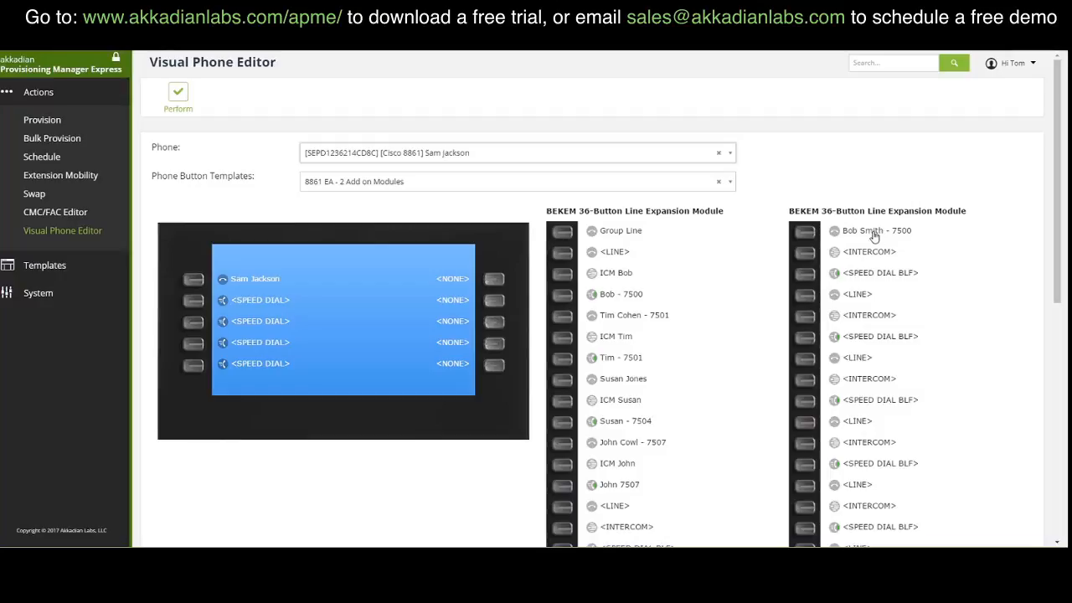
{"action": "left_click_drag", "start_coordinate": [624, 275], "coordinate": [871, 257]}
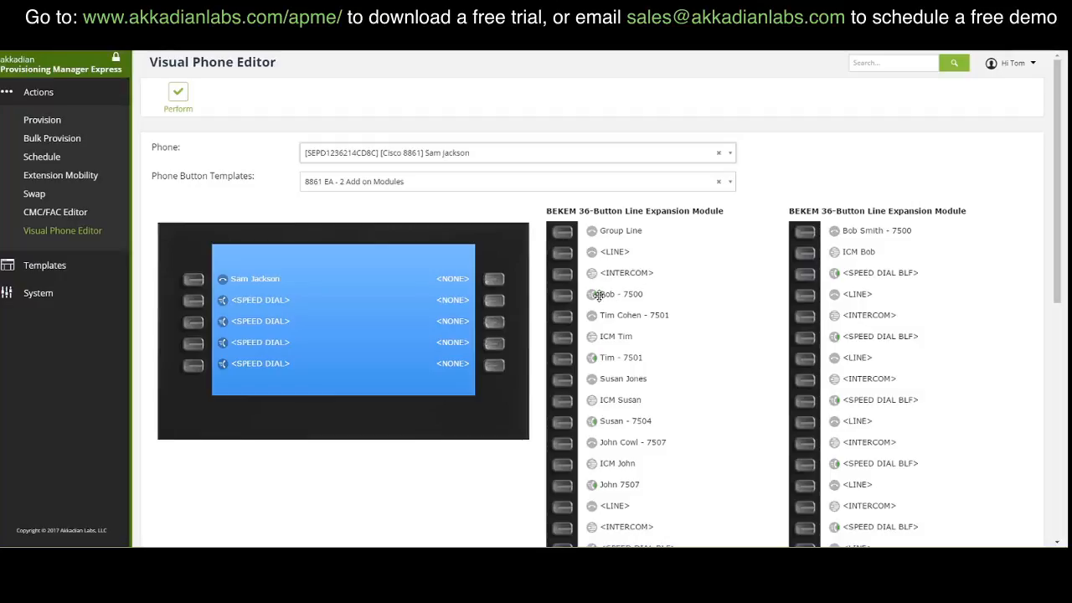
{"action": "left_click_drag", "start_coordinate": [605, 300], "coordinate": [853, 279]}
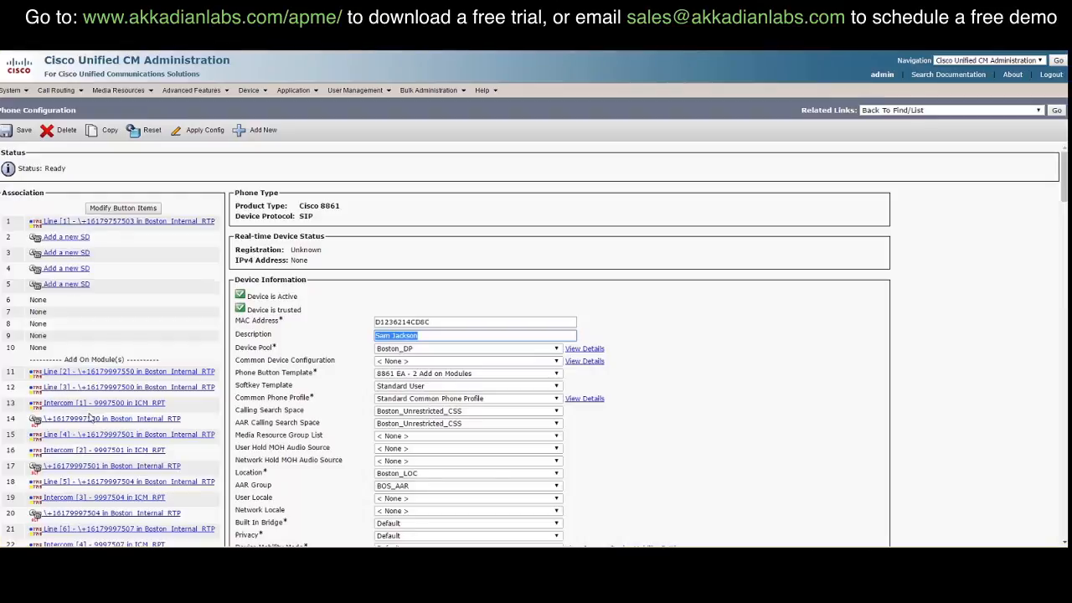
{"action": "scroll", "coordinate": [92, 415], "scroll_direction": "down", "scroll_amount": 3}
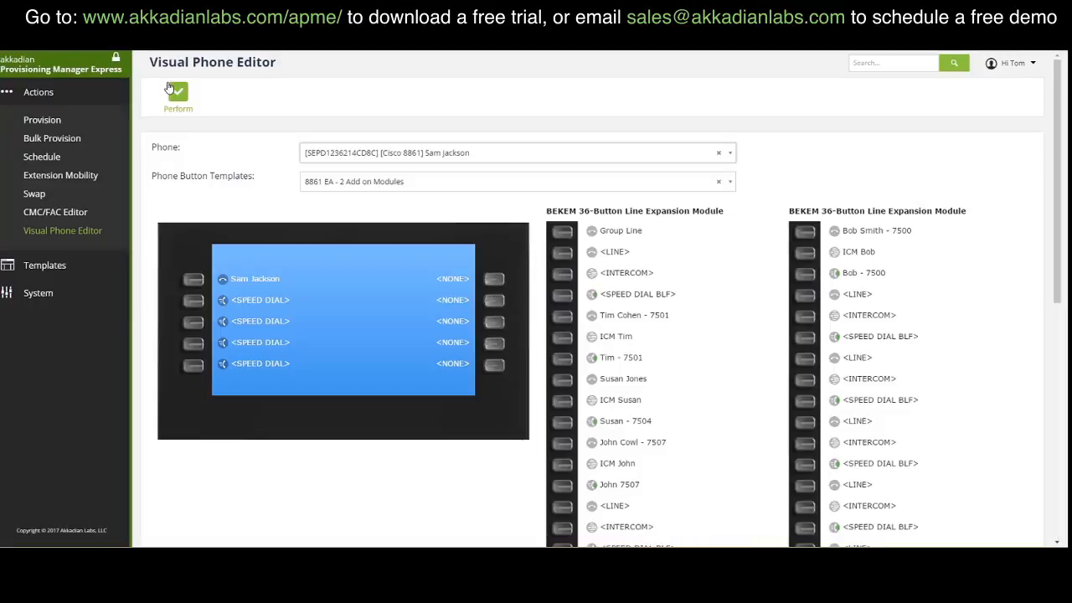
{"action": "left_click", "coordinate": [172, 91]}
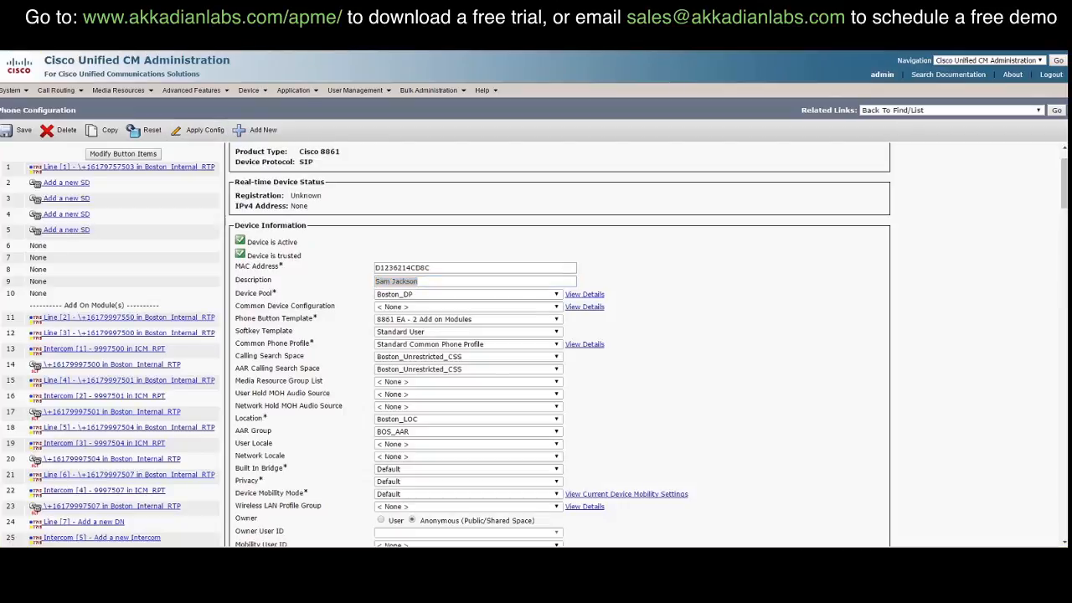
Step: Reload the CUCM Phone Configuration page and check that buttons 12–14 are now unassigned
{"action": "key", "text": "Return"}
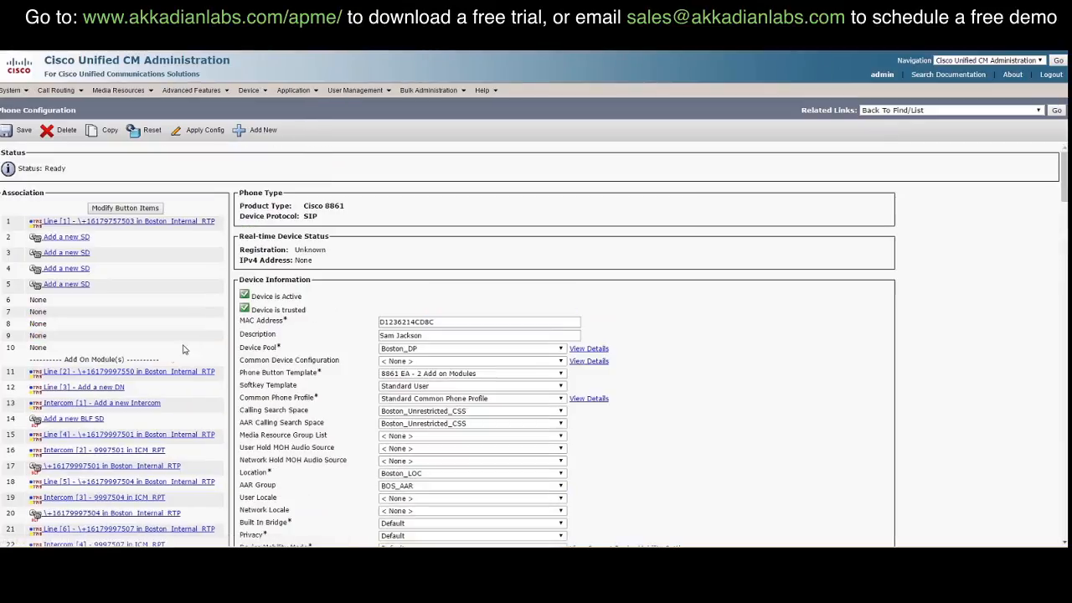
{"action": "scroll", "coordinate": [130, 394], "scroll_direction": "down", "scroll_amount": 1}
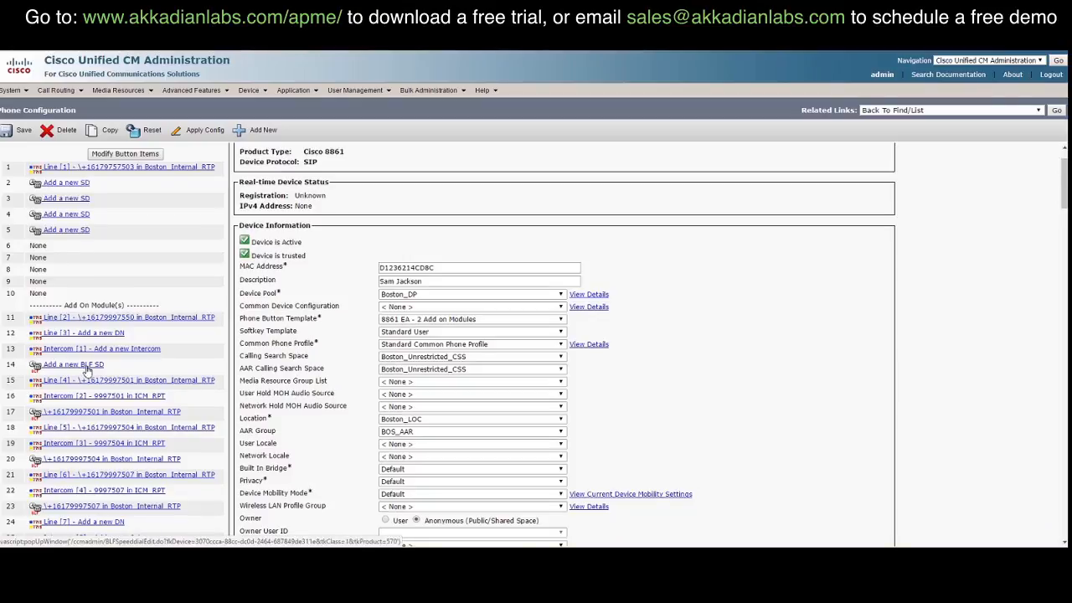
{"action": "scroll", "coordinate": [88, 377], "scroll_direction": "down", "scroll_amount": 3}
{"action": "scroll", "coordinate": [94, 380], "scroll_direction": "down", "scroll_amount": 1}
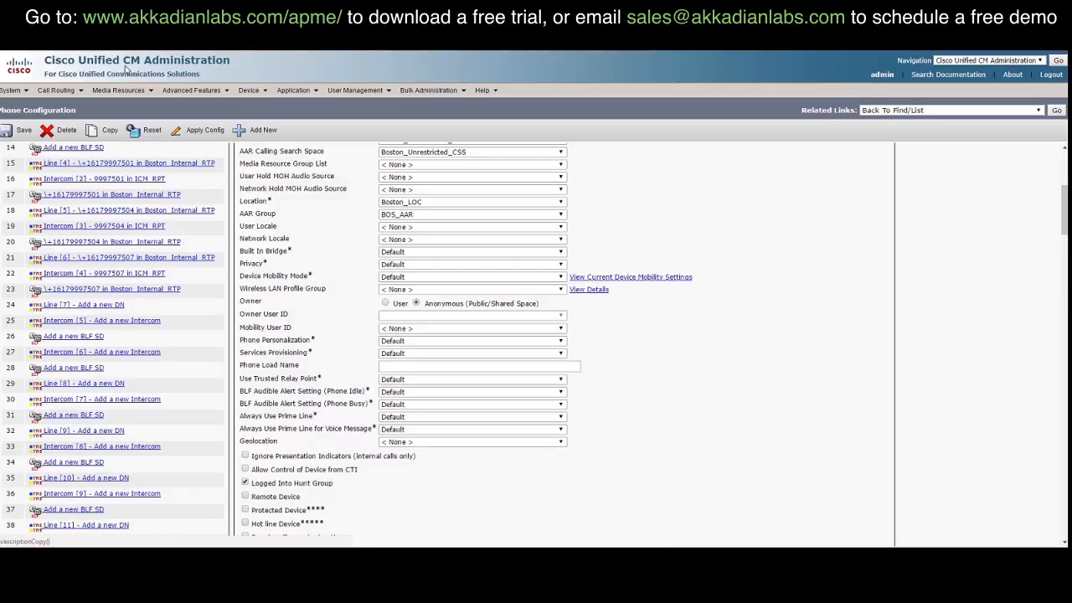
{"action": "scroll", "coordinate": [130, 192], "scroll_direction": "up", "scroll_amount": 1}
{"action": "scroll", "coordinate": [130, 192], "scroll_direction": "up", "scroll_amount": 4}
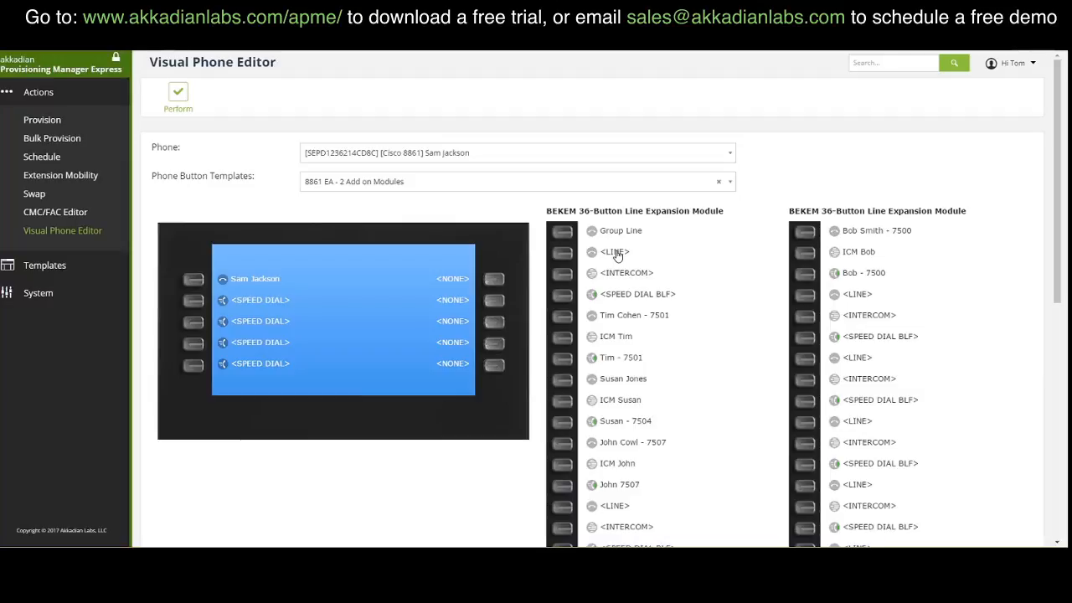
Step: Assign the number ending 7520 on Boston_Internal_RTP to the empty first-module button and expand its on-device settings
{"action": "left_click", "coordinate": [616, 254]}
{"action": "left_click", "coordinate": [488, 278]}
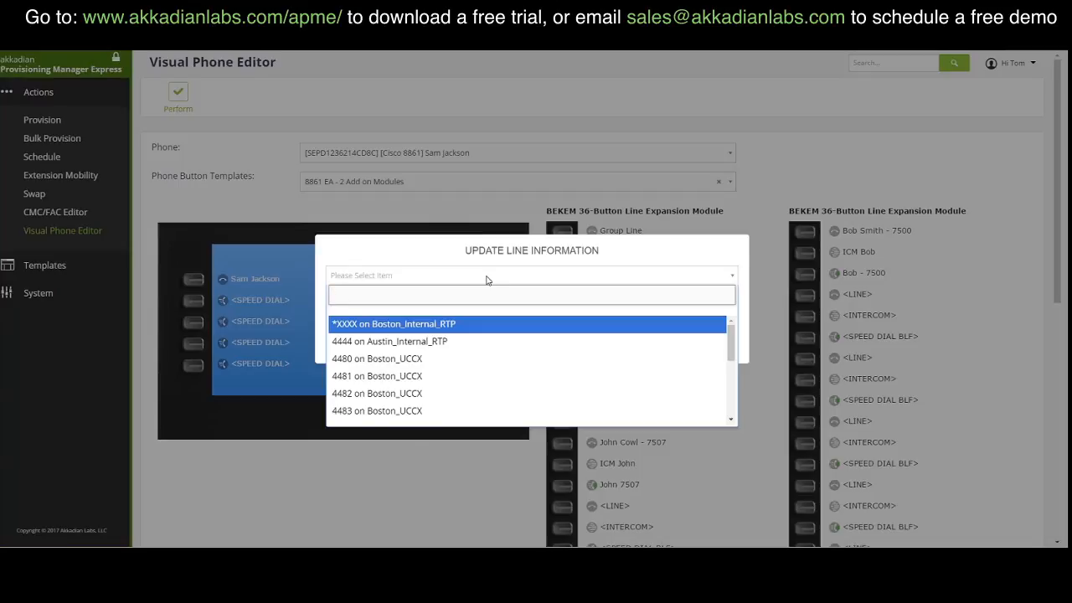
{"action": "type", "text": "999"}
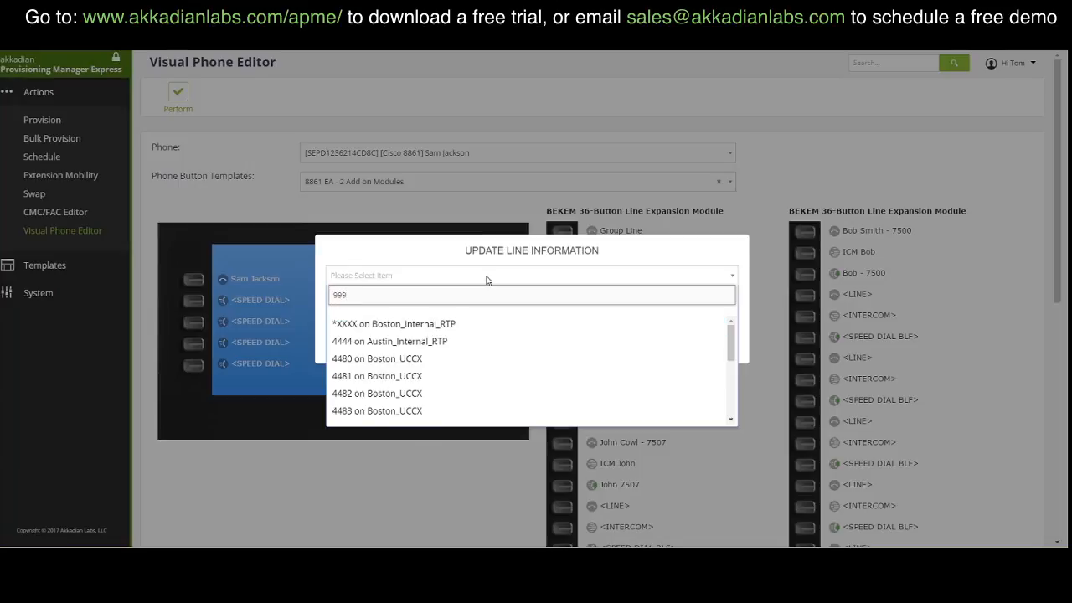
{"action": "scroll", "coordinate": [475, 355], "scroll_direction": "down", "scroll_amount": 1}
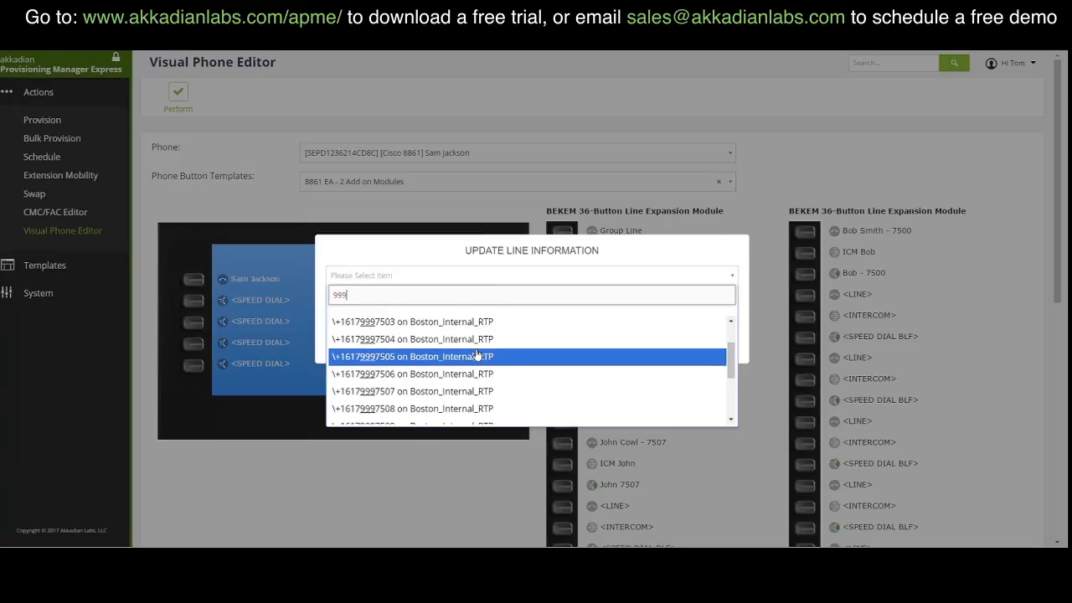
{"action": "scroll", "coordinate": [473, 362], "scroll_direction": "down", "scroll_amount": 3}
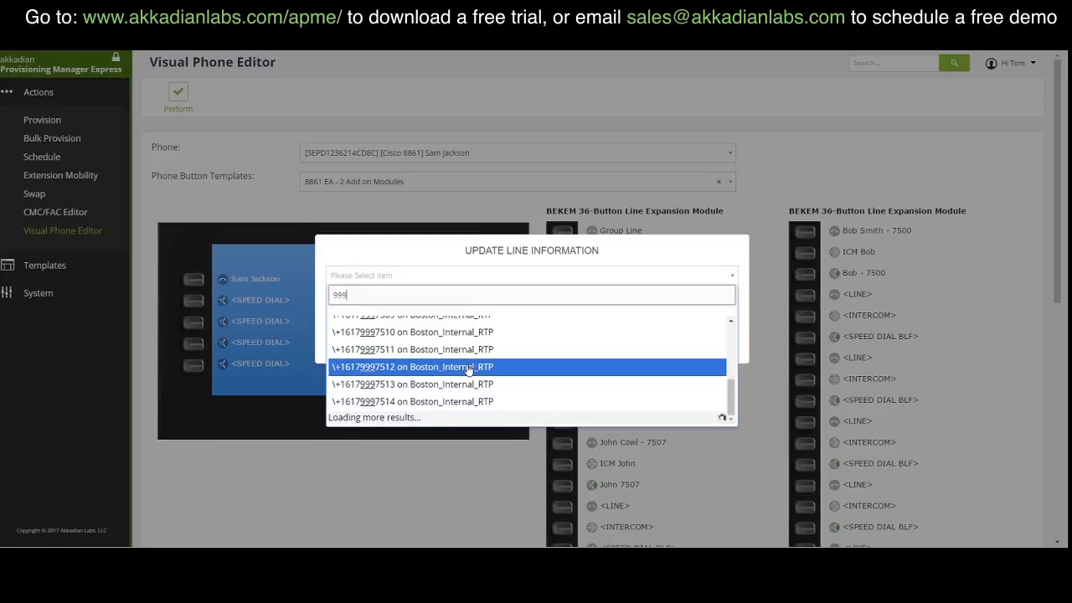
{"action": "scroll", "coordinate": [444, 384], "scroll_direction": "down", "scroll_amount": 2}
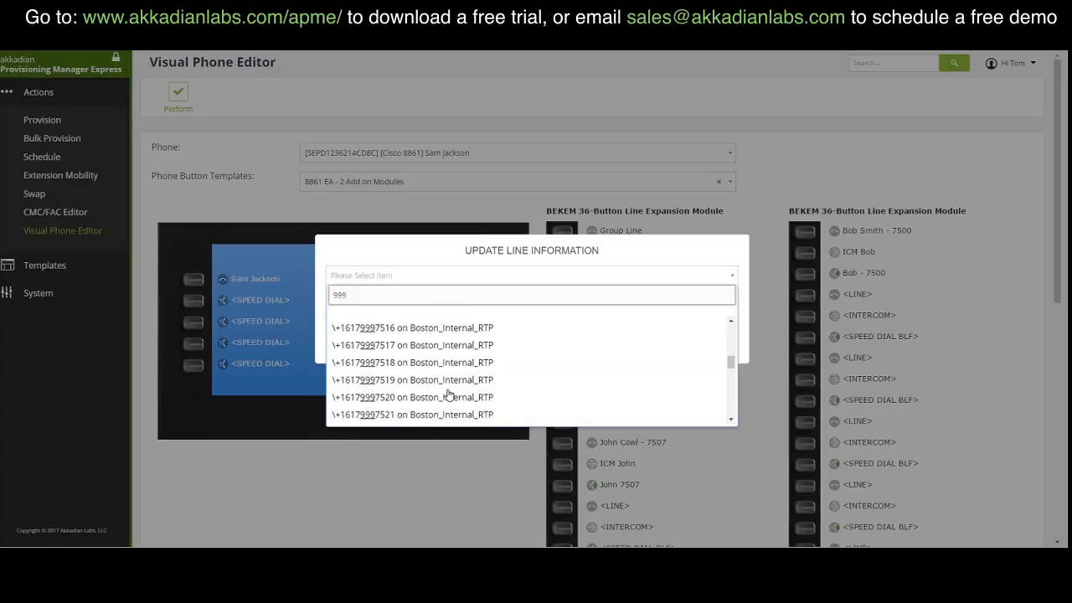
{"action": "left_click", "coordinate": [402, 401]}
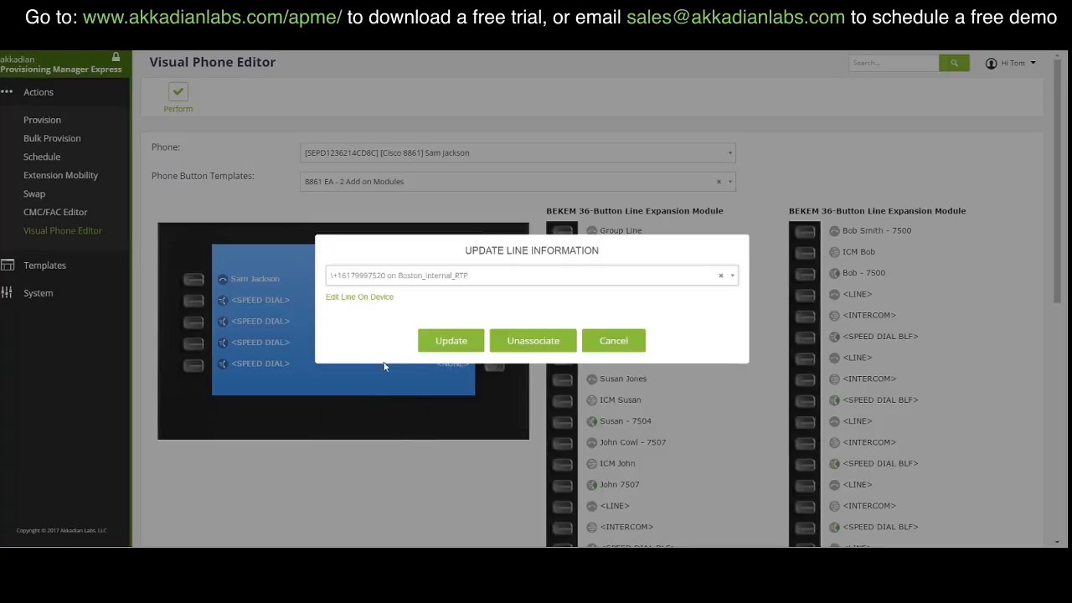
{"action": "left_click", "coordinate": [376, 298]}
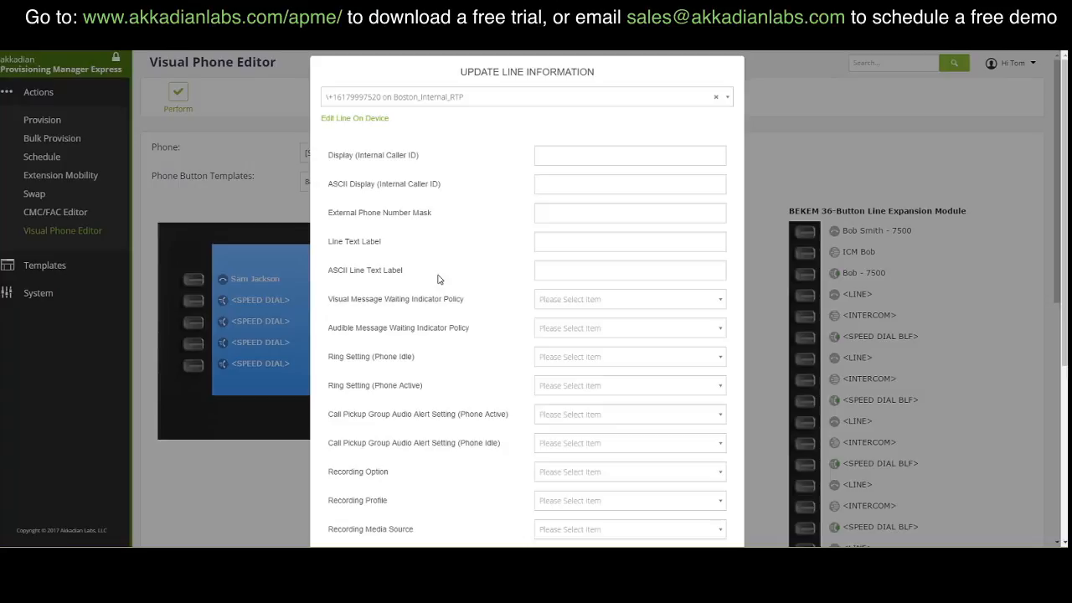
Step: Enter the user's full name in Display and copy it into ASCII Display, Line Text Label and ASCII Line Text Label
{"action": "left_click", "coordinate": [558, 156]}
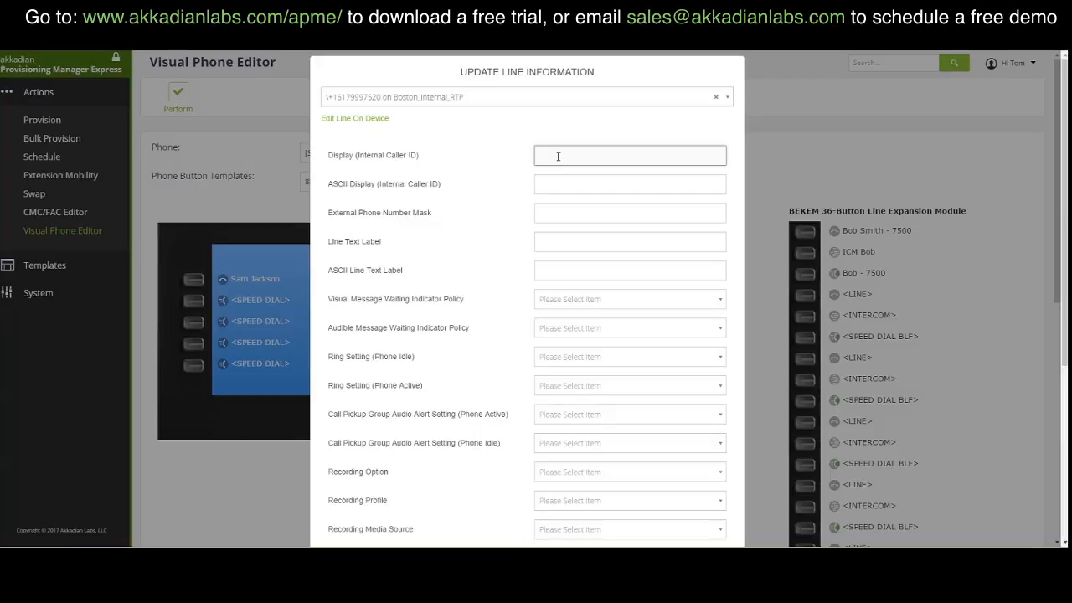
{"action": "left_click_drag", "start_coordinate": [583, 156], "coordinate": [392, 163]}
{"action": "key", "text": "ctrl+c"}
{"action": "left_click", "coordinate": [541, 185]}
{"action": "key", "text": "ctrl+v"}
{"action": "left_click", "coordinate": [575, 241]}
{"action": "key", "text": "ctrl+v"}
{"action": "left_click", "coordinate": [587, 270]}
{"action": "key", "text": "ctrl+v"}
Step: Save the new line's settings with Update and apply them to the phone with Perform
{"action": "scroll", "coordinate": [532, 266], "scroll_direction": "down", "scroll_amount": 1}
{"action": "scroll", "coordinate": [533, 267], "scroll_direction": "down", "scroll_amount": 5}
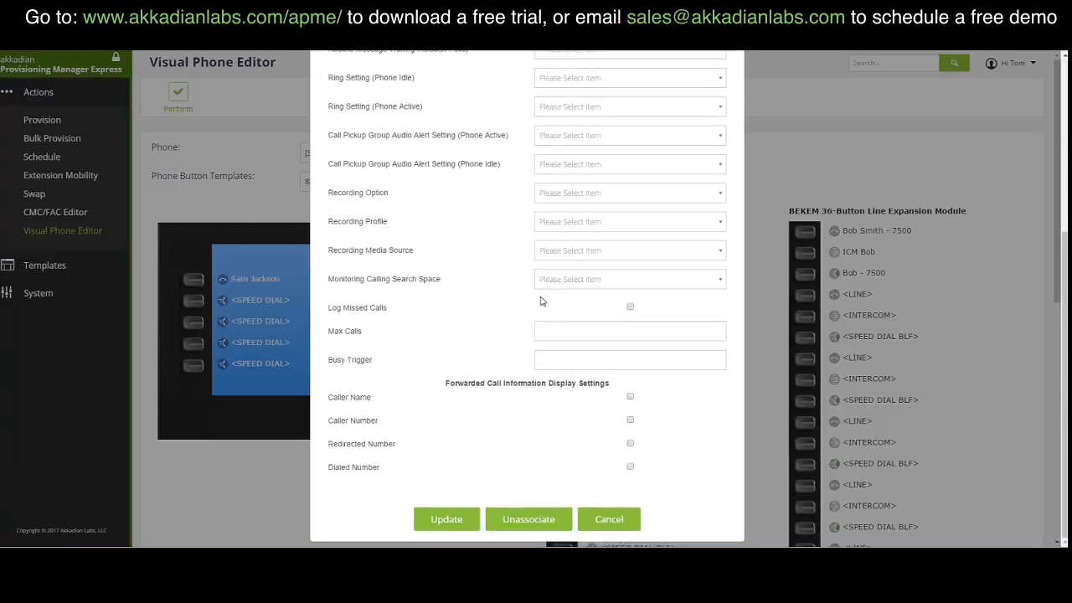
{"action": "left_click", "coordinate": [447, 520]}
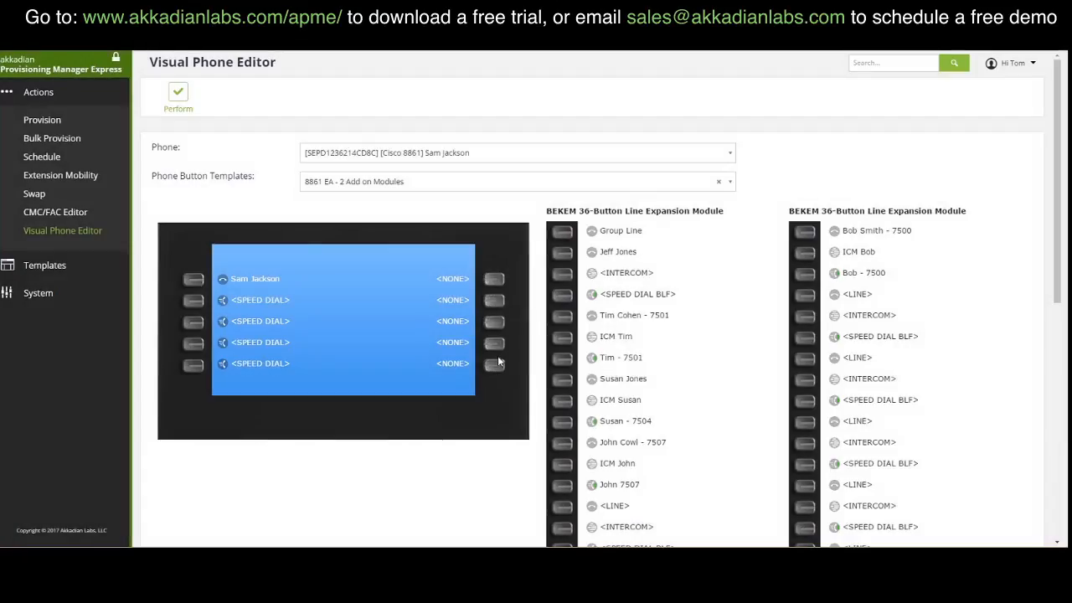
{"action": "left_click", "coordinate": [175, 99]}
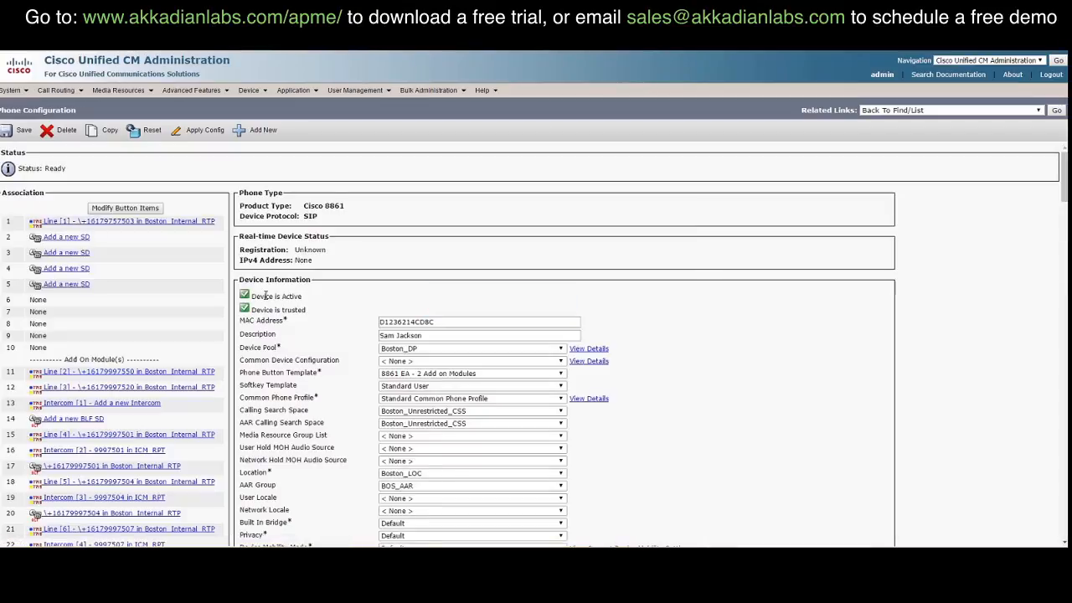
Step: Open the Line 3 directory number page and scroll to its Line 3 on Device section
{"action": "left_click", "coordinate": [161, 389]}
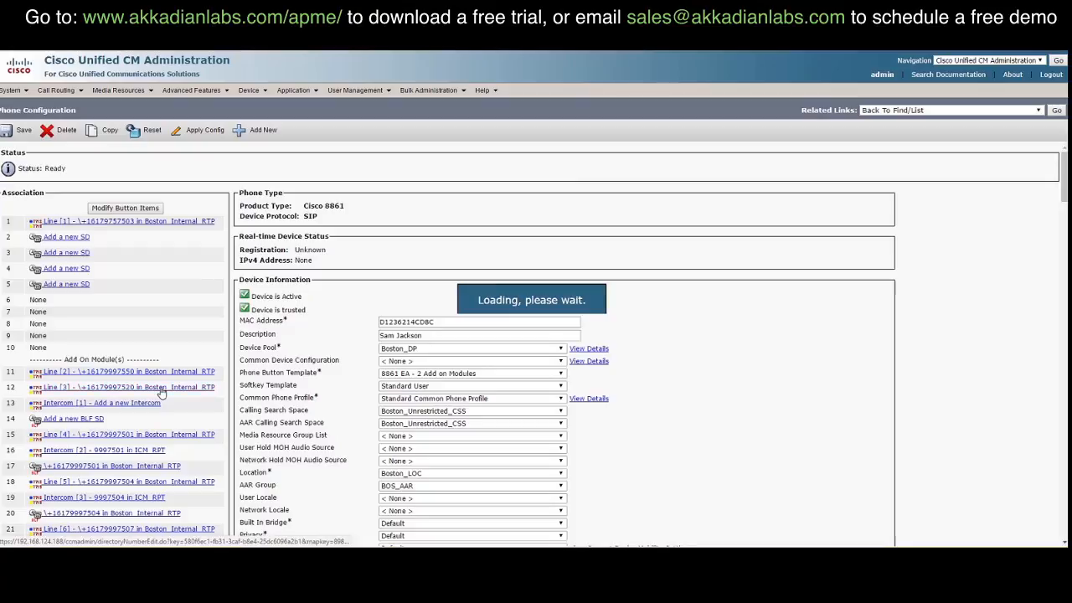
{"action": "scroll", "coordinate": [169, 286], "scroll_direction": "down", "scroll_amount": 15}
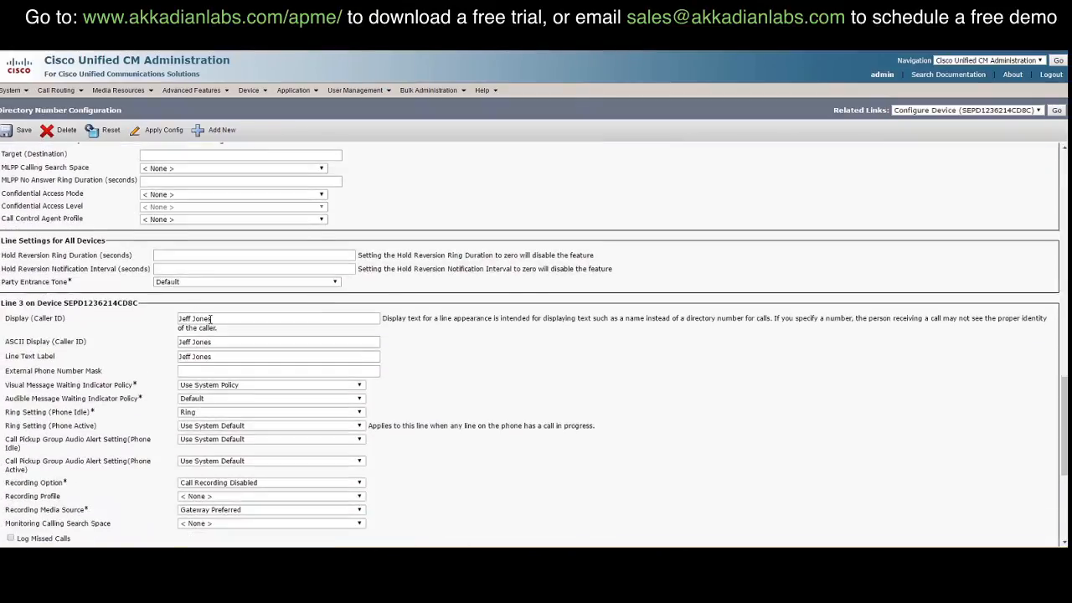
{"action": "scroll", "coordinate": [211, 318], "scroll_direction": "down", "scroll_amount": 2}
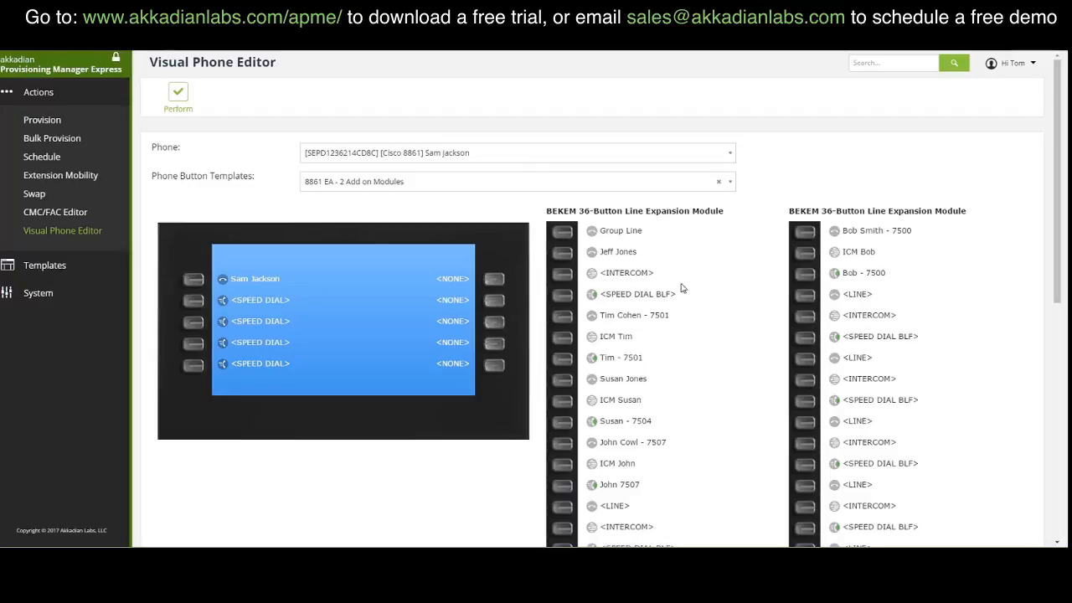
{"action": "left_click", "coordinate": [861, 253]}
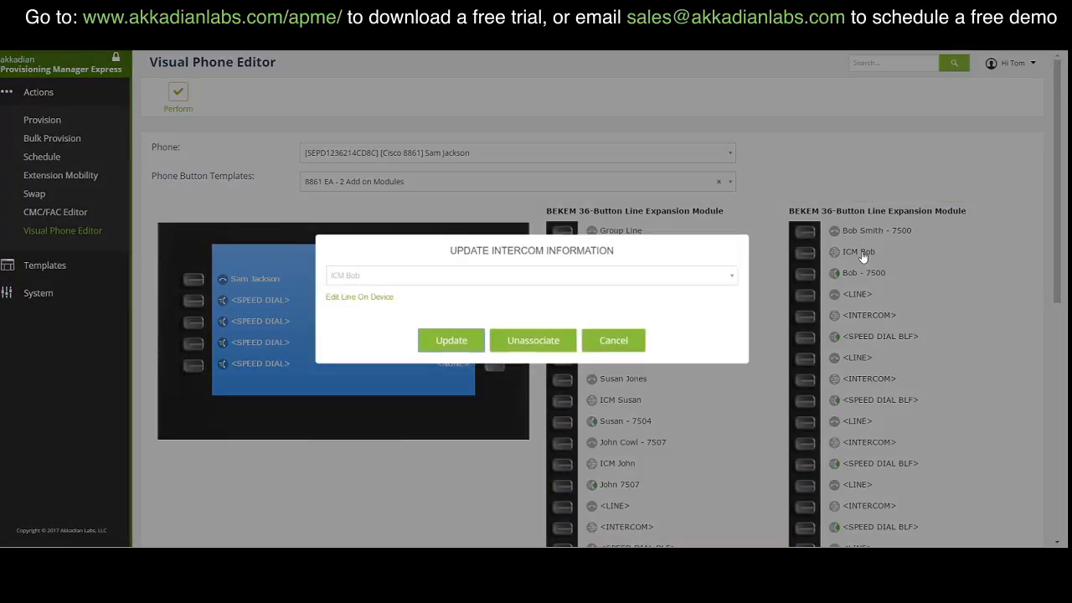
{"action": "left_click", "coordinate": [610, 339]}
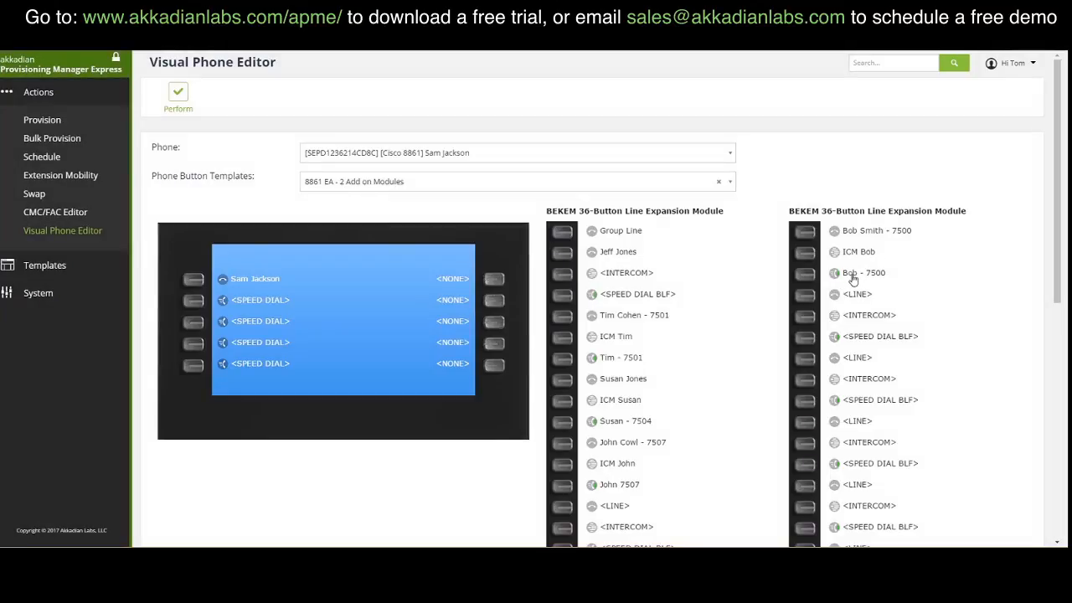
{"action": "left_click", "coordinate": [856, 276]}
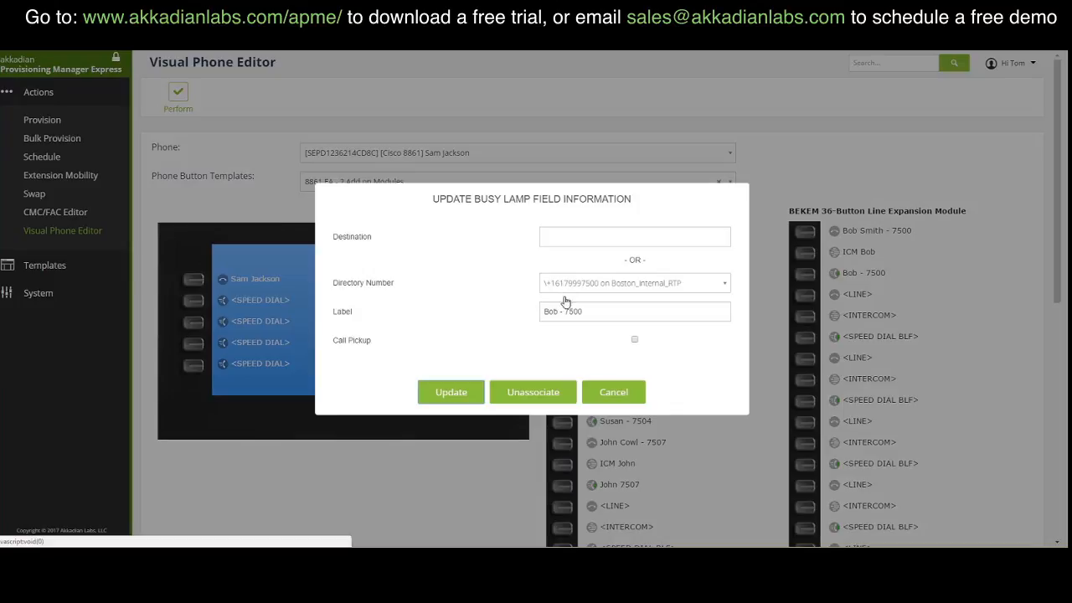
{"action": "left_click", "coordinate": [618, 393]}
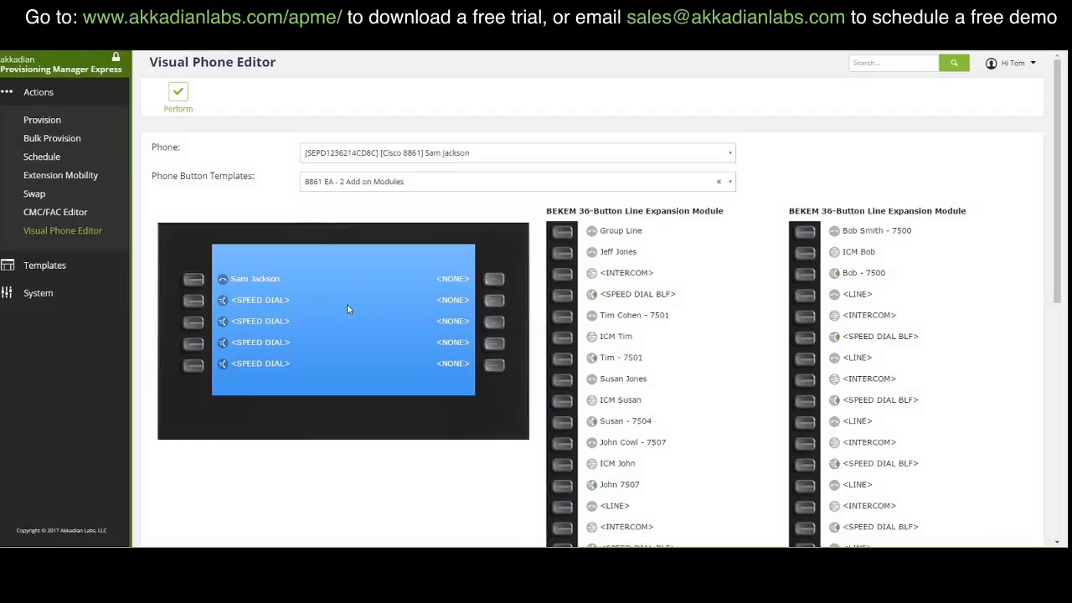